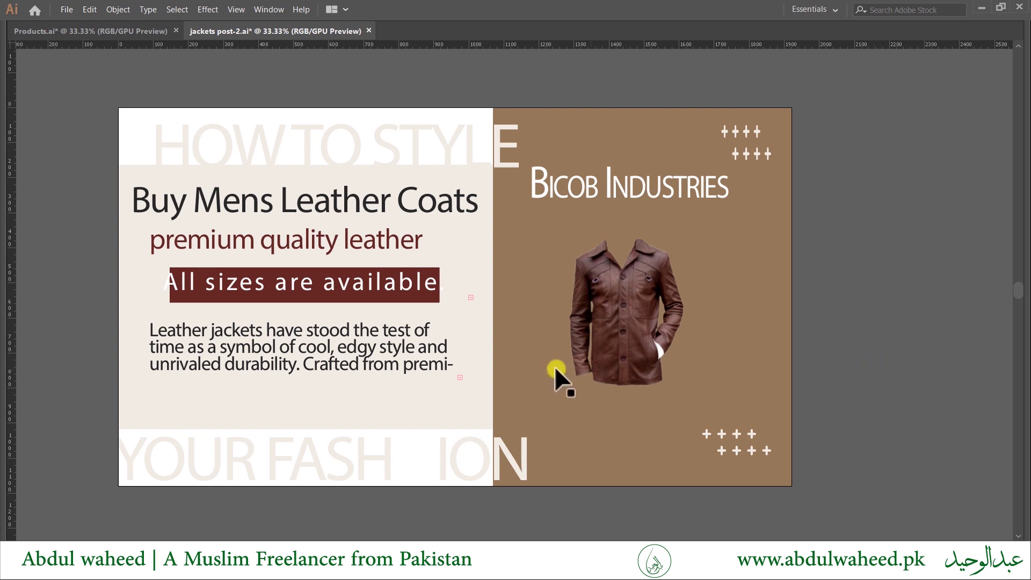
# - Give the leather jacket photo a Glowing Edges effect: edge width 7, brightness 6, smoothness 5
pyautogui.click(628, 304)
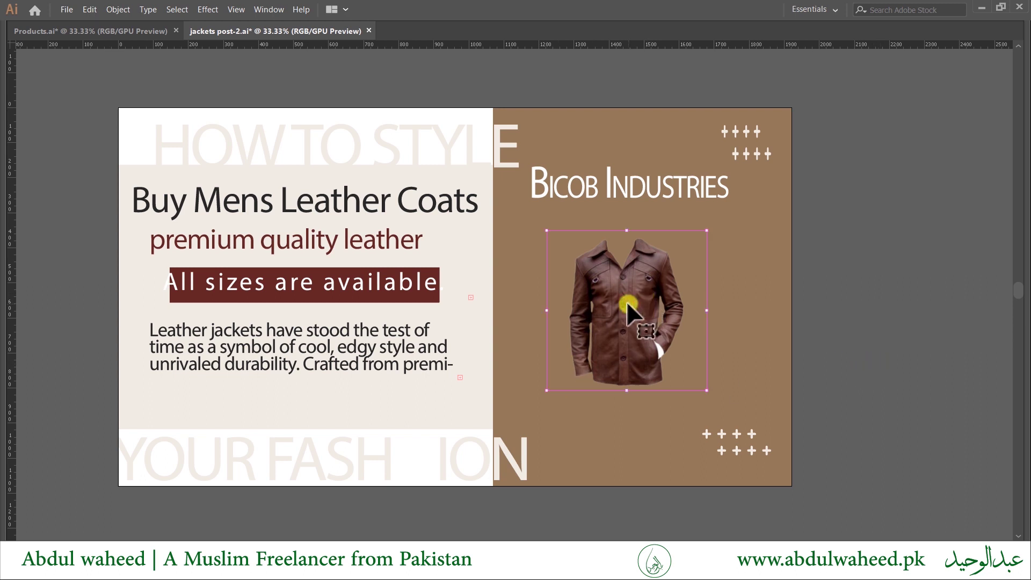
pyautogui.press('a')
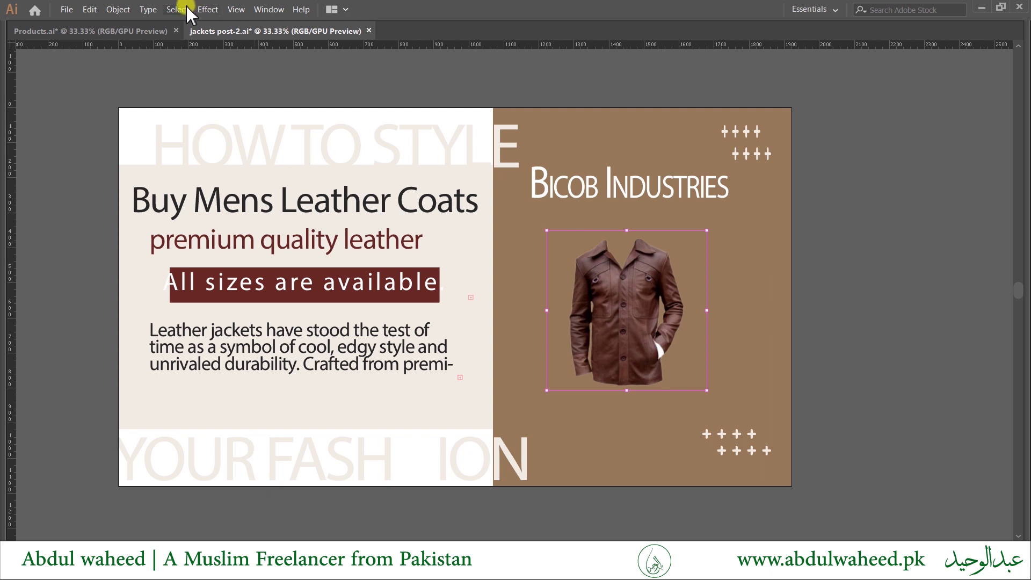
pyautogui.click(209, 10)
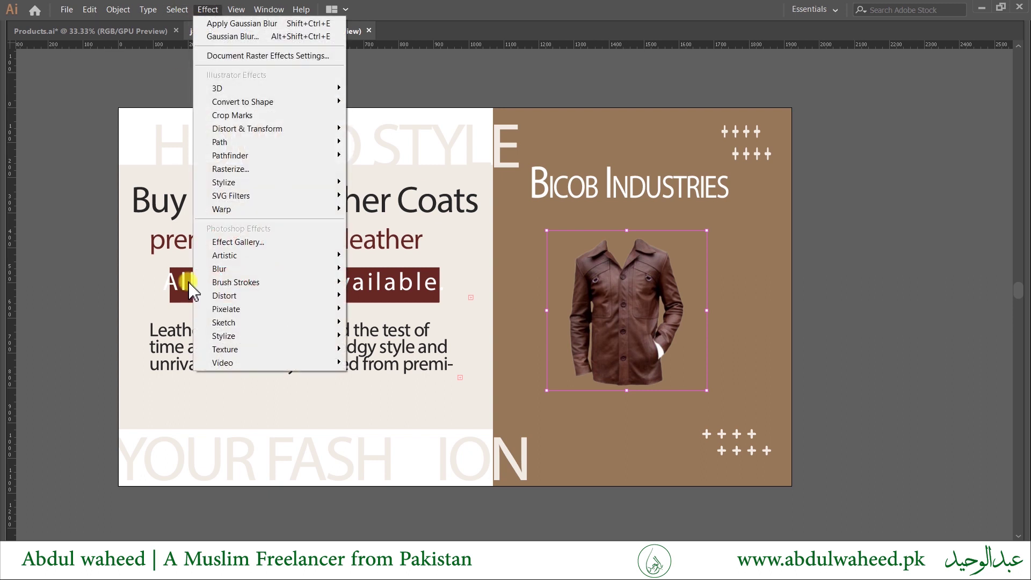
pyautogui.moveTo(242, 336)
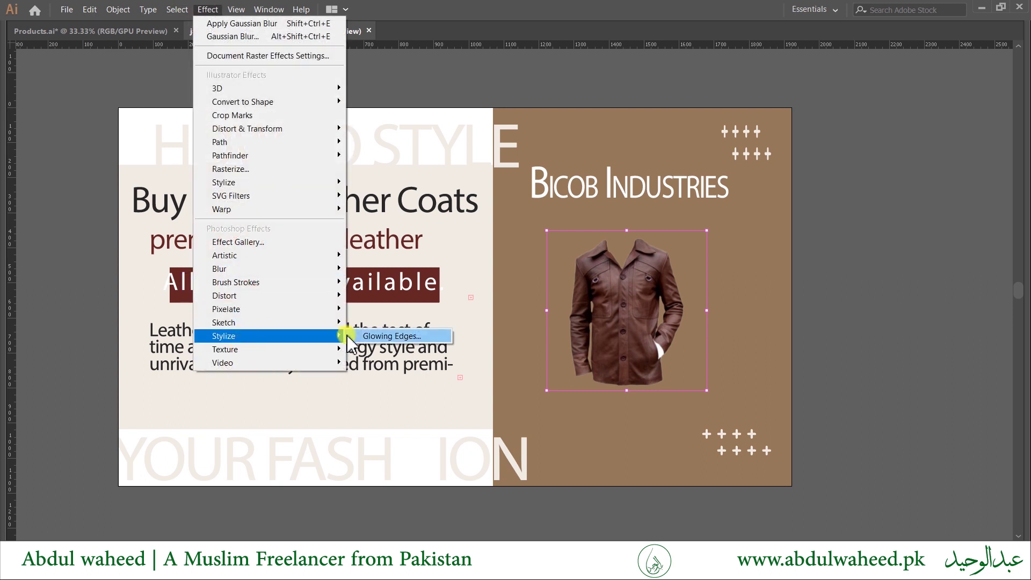
pyautogui.click(379, 336)
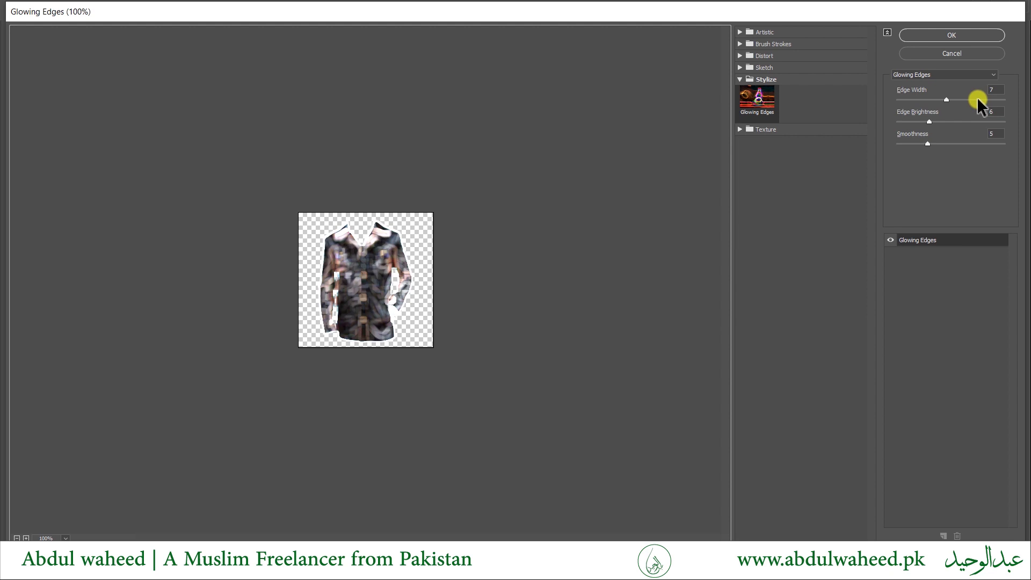
pyautogui.click(962, 37)
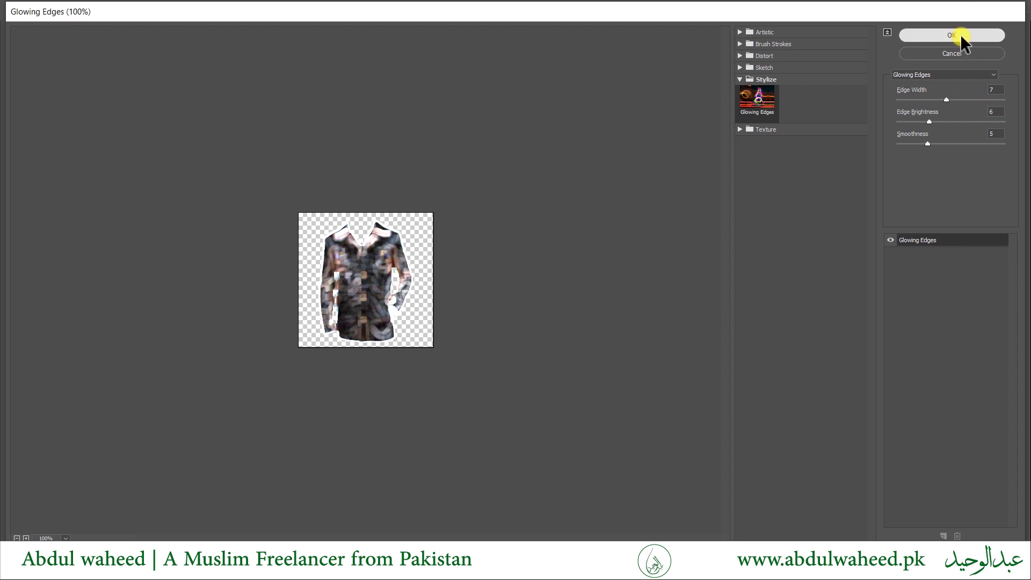
pyautogui.click(961, 37)
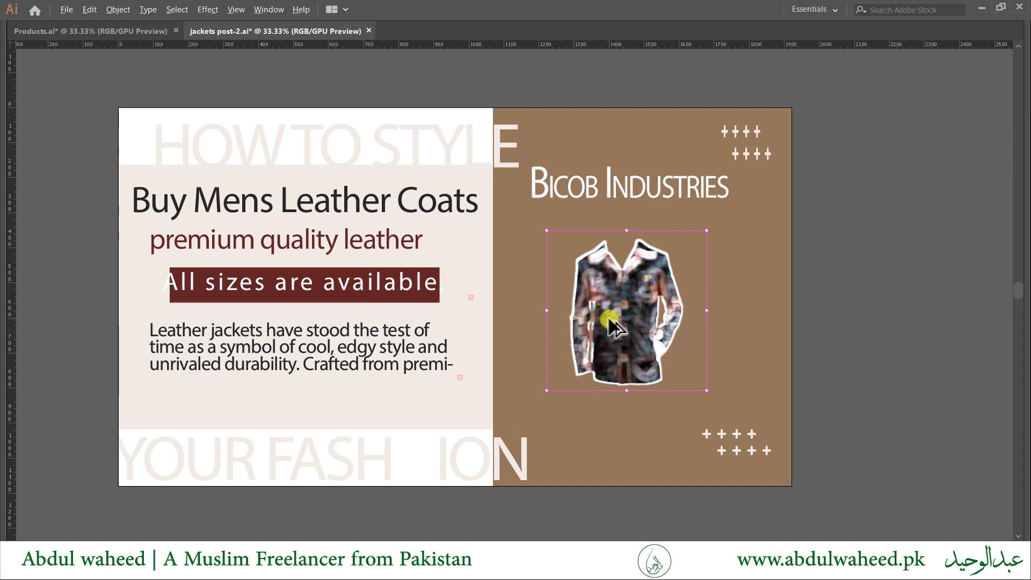
# - Zoom in, compare the jacket with and without Glowing Edges, keep the effect, and restore the hidden panels
pyautogui.scroll(2, 607, 325)
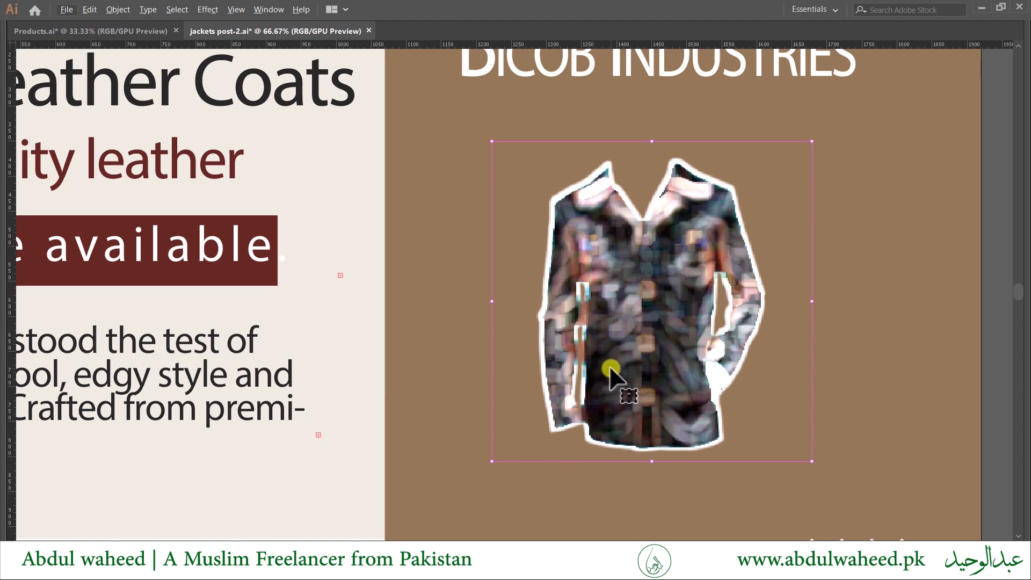
pyautogui.hotkey('ctrl', 'shift', 'b')
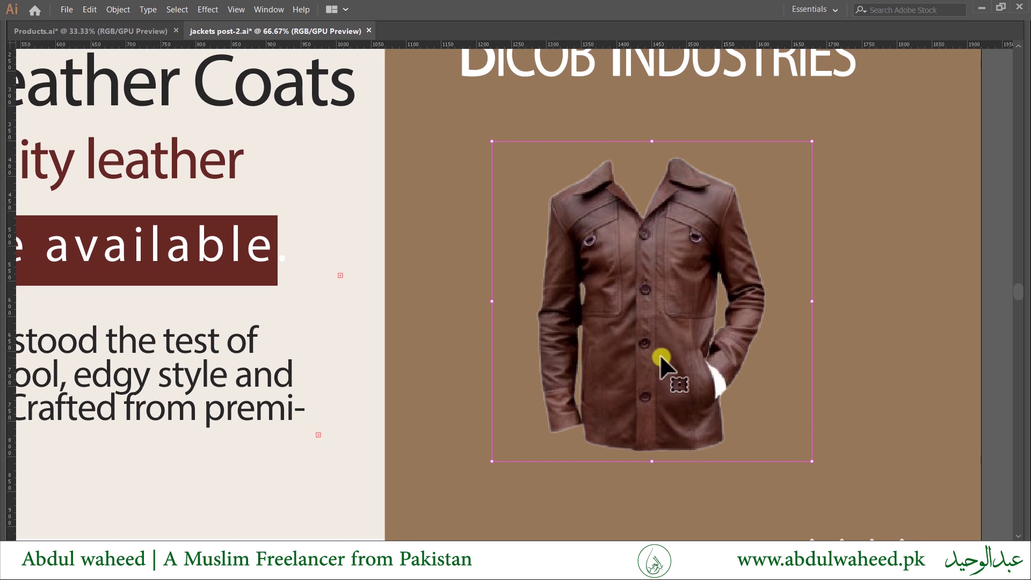
pyautogui.press('a')
pyautogui.press('v')
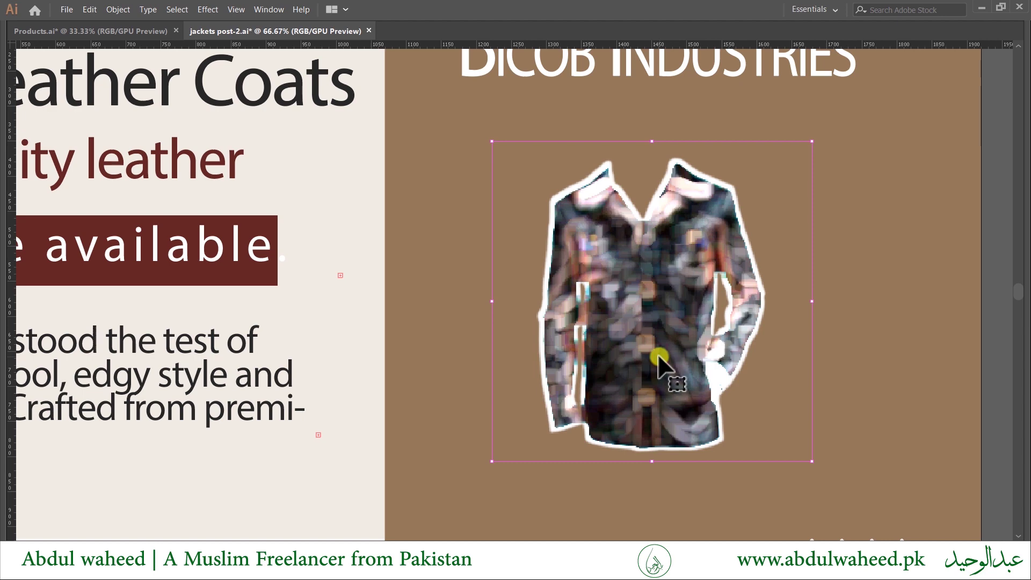
pyautogui.press('Tab')
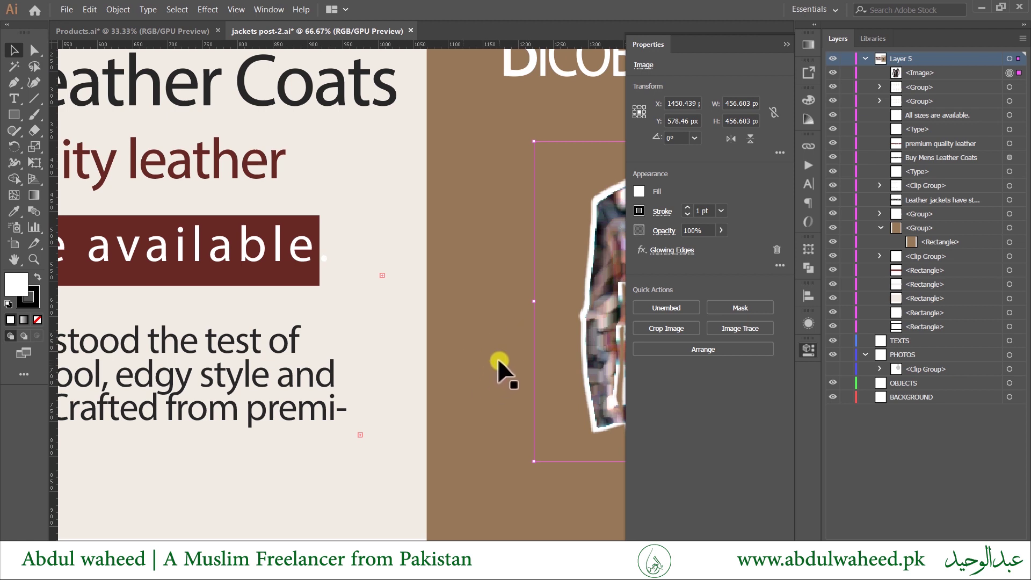
# - Scale the glowing jacket proportionally to 466.603 px wide and paste the original photo in front
pyautogui.moveTo(510, 362); pyautogui.dragTo(241, 344)
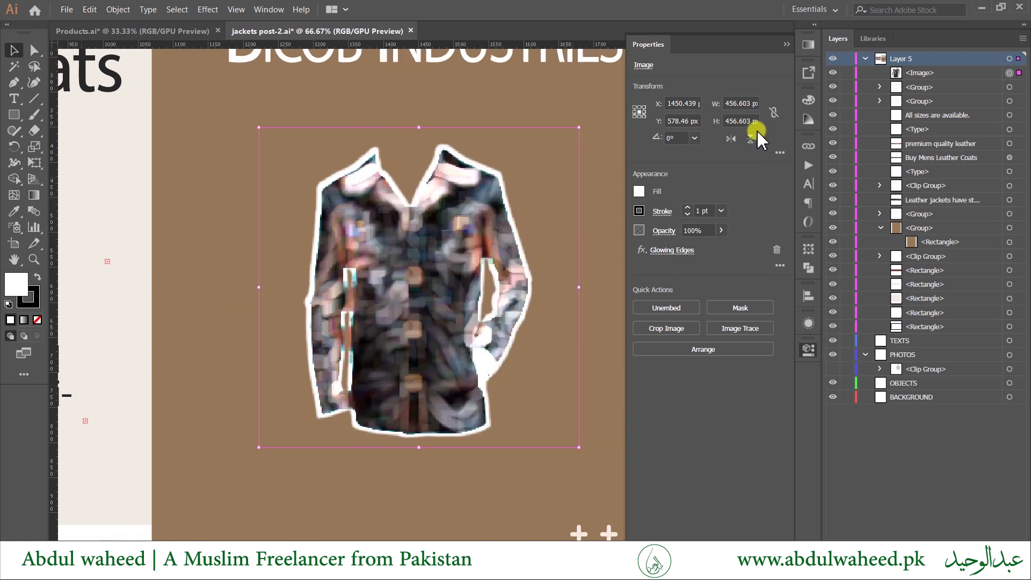
pyautogui.click(729, 104)
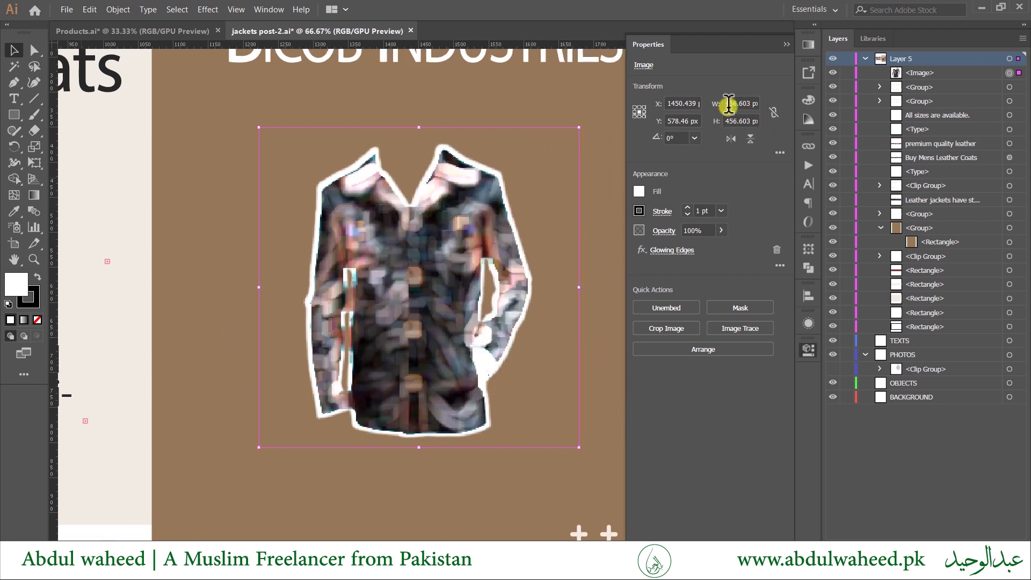
pyautogui.click(775, 113)
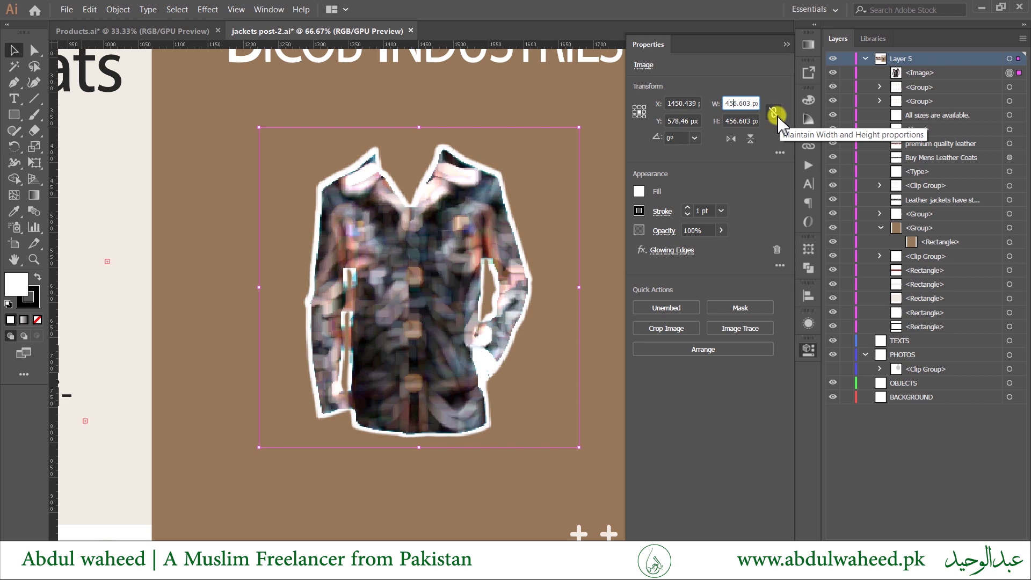
pyautogui.click(729, 103)
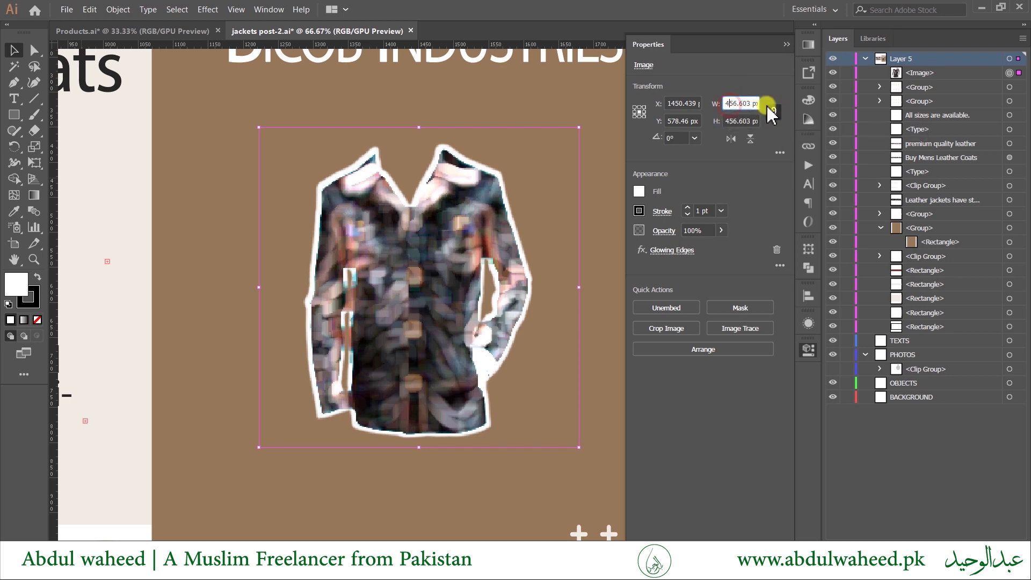
pyautogui.moveTo(728, 104)
pyautogui.mouseDown()
pyautogui.moveTo(737, 103)
pyautogui.moveTo(729, 105)
pyautogui.mouseUp()
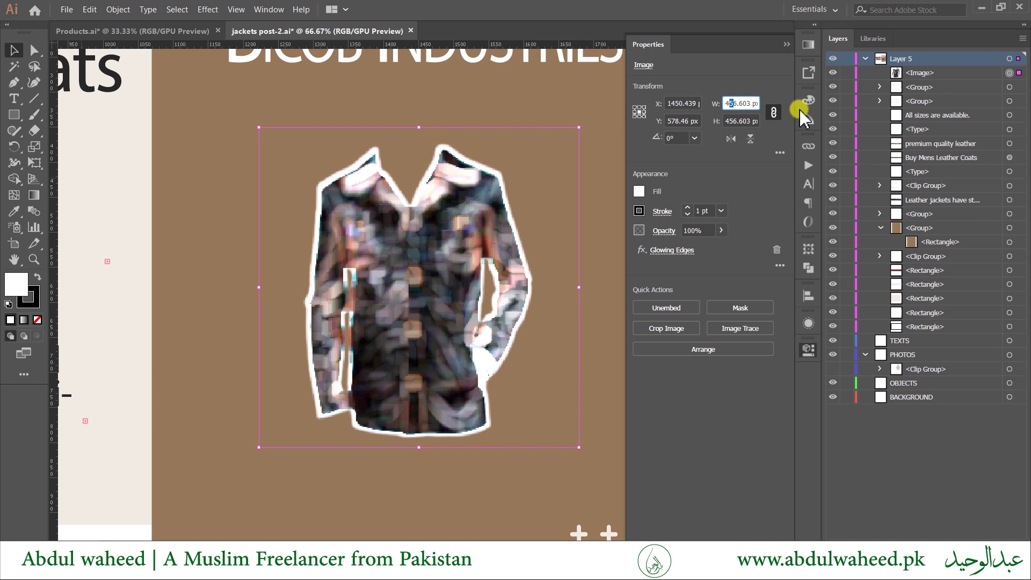
pyautogui.write('6')
pyautogui.press('Return')
pyautogui.click(359, 294)
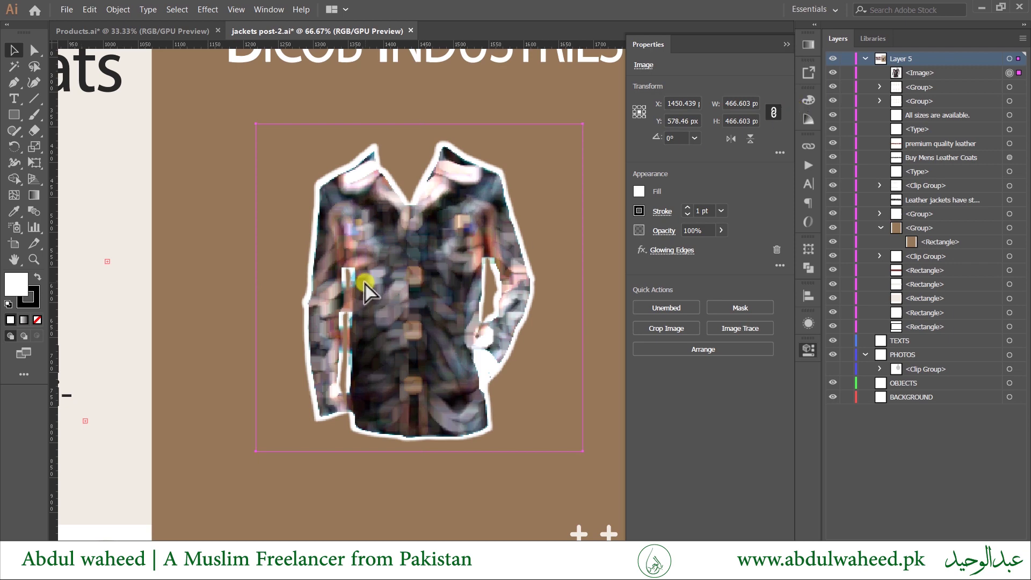
pyautogui.hotkey('ctrl', 'z')
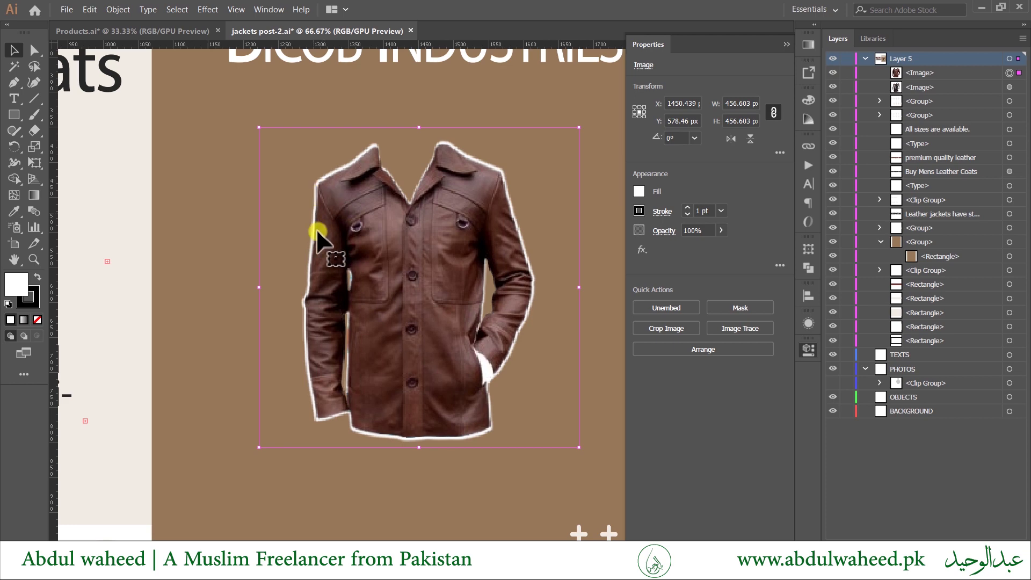
pyautogui.press('alt')
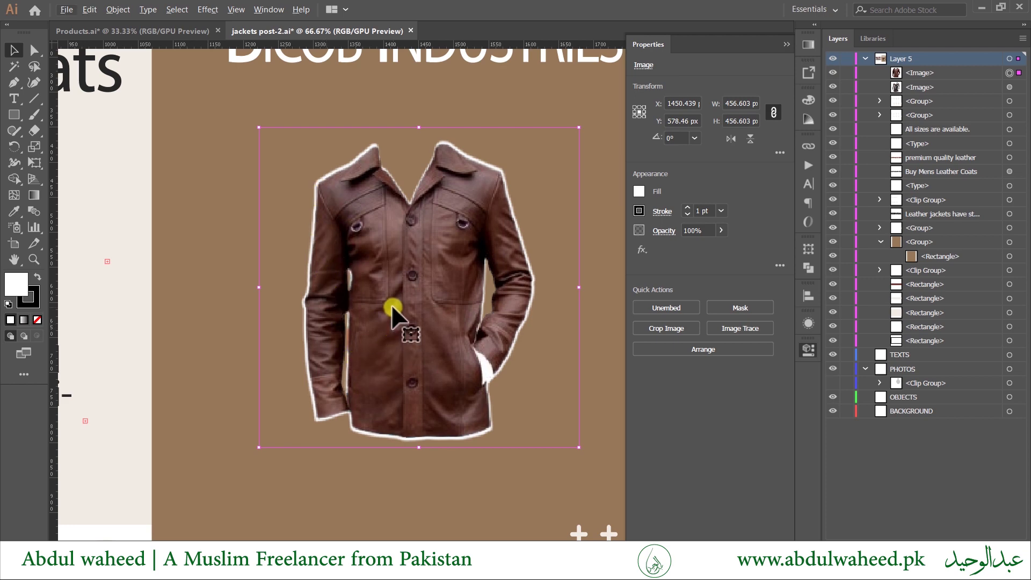
pyautogui.scroll(-4, 393, 309)
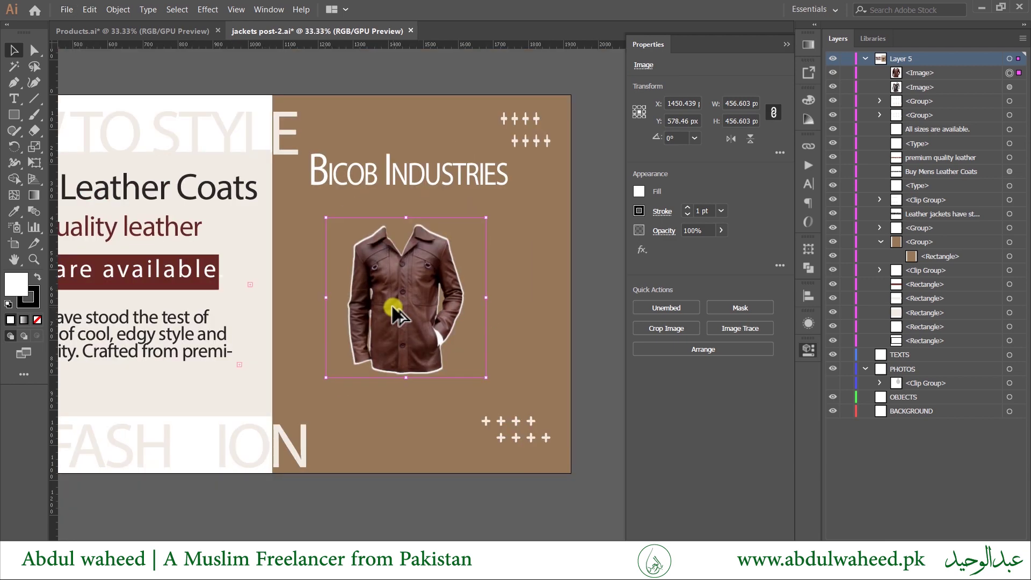
pyautogui.scroll(-1, 485, 360)
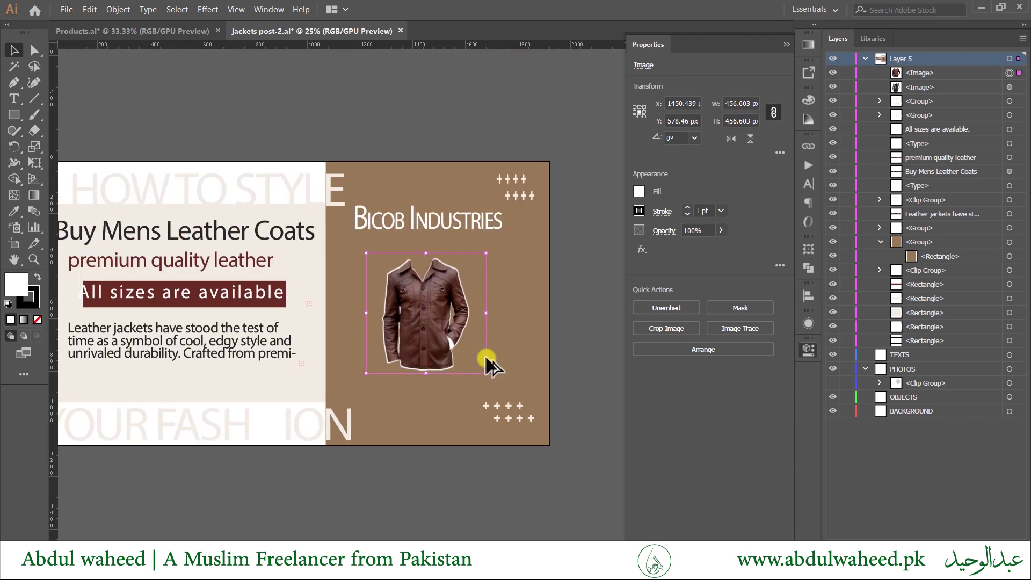
pyautogui.click(454, 489)
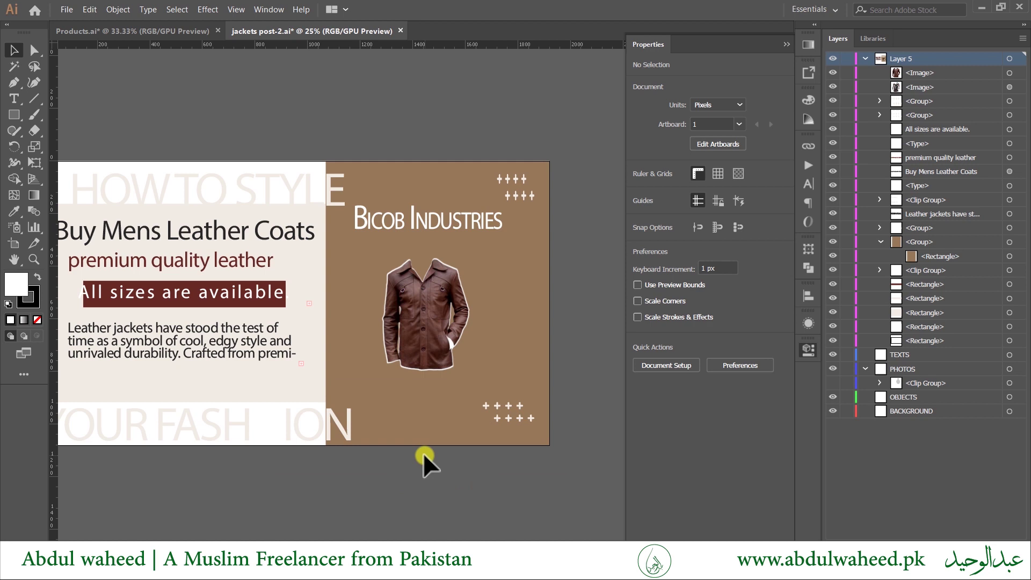